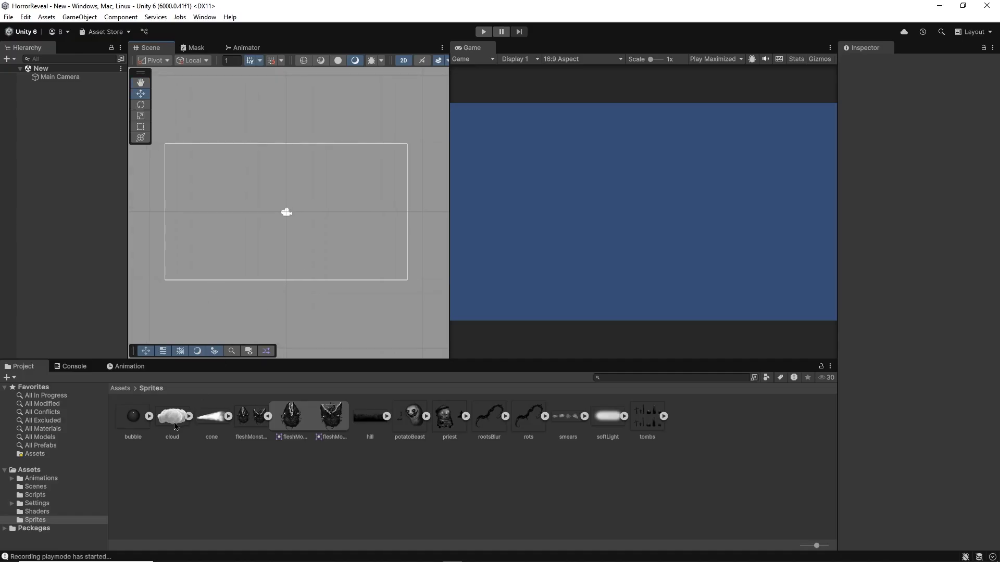
- Add grey-tinted cloud sprites and spread the duplicated clouds across the sky
left_click_drag(175, 426, 207, 211)
left_click(912, 176)
left_click_drag(925, 242, 893, 260)
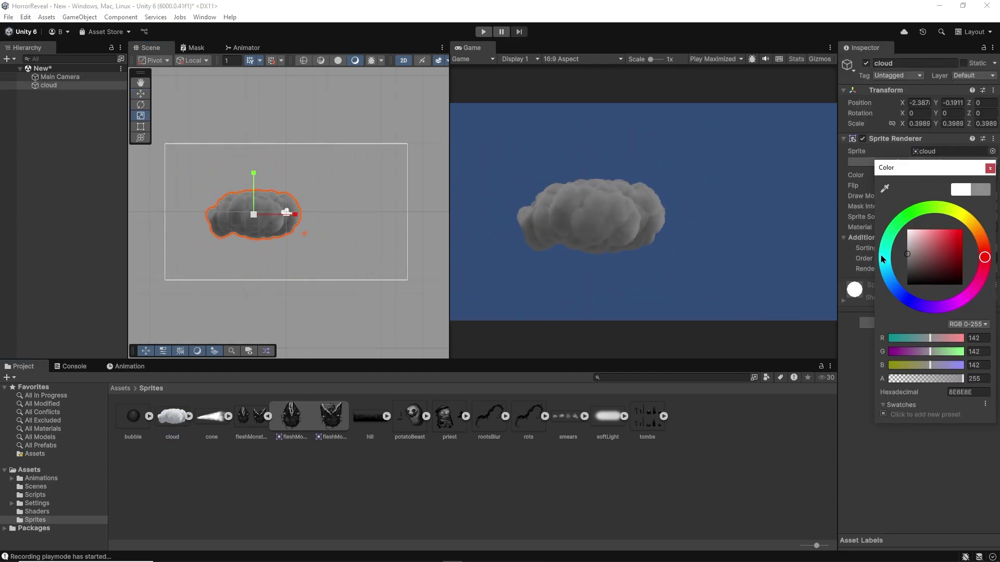
mouse_move(201, 168)
left_mouse_down()
mouse_move(205, 252)
mouse_move(400, 165)
left_mouse_up()
left_click_drag(370, 416, 277, 239)
- Place the hill along the ground, raise it, and shift the tomb to the right
left_click_drag(876, 259, 887, 264)
left_click_drag(283, 234, 284, 216)
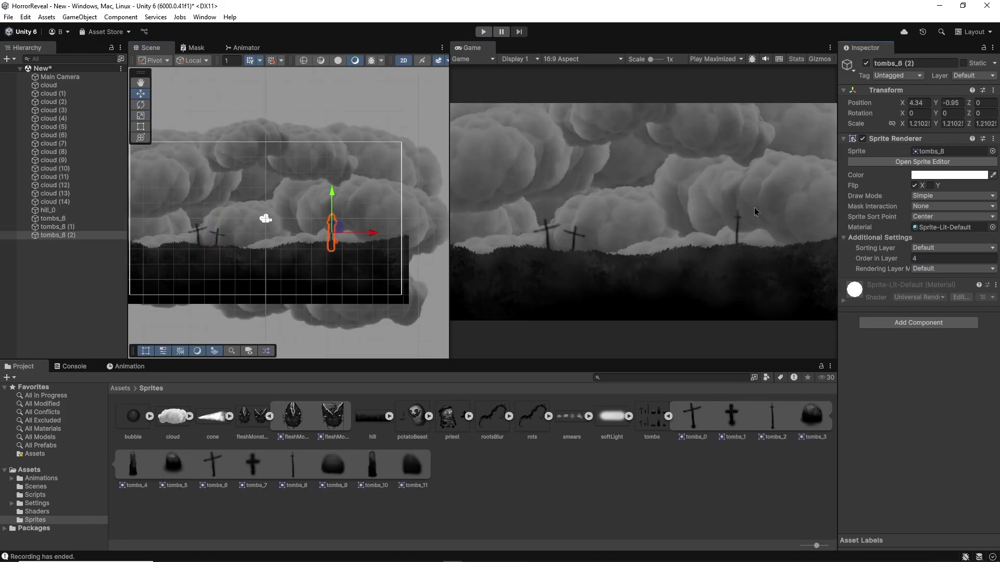
left_click_drag(334, 229, 365, 212)
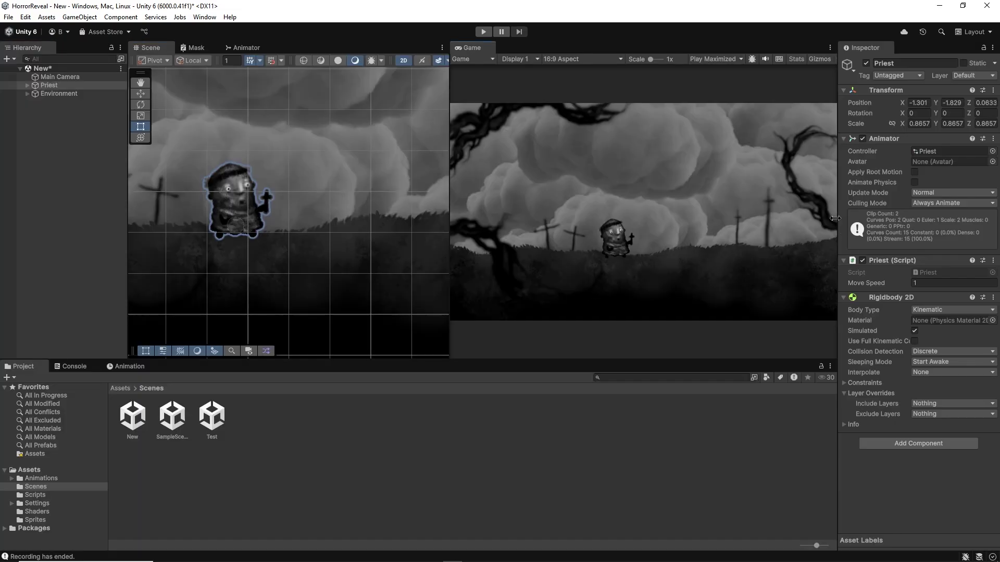
- Test-play the scene, add a Spot Light 2D left of the priest, and place fleshMonster2_0
left_click_drag(835, 219, 646, 218)
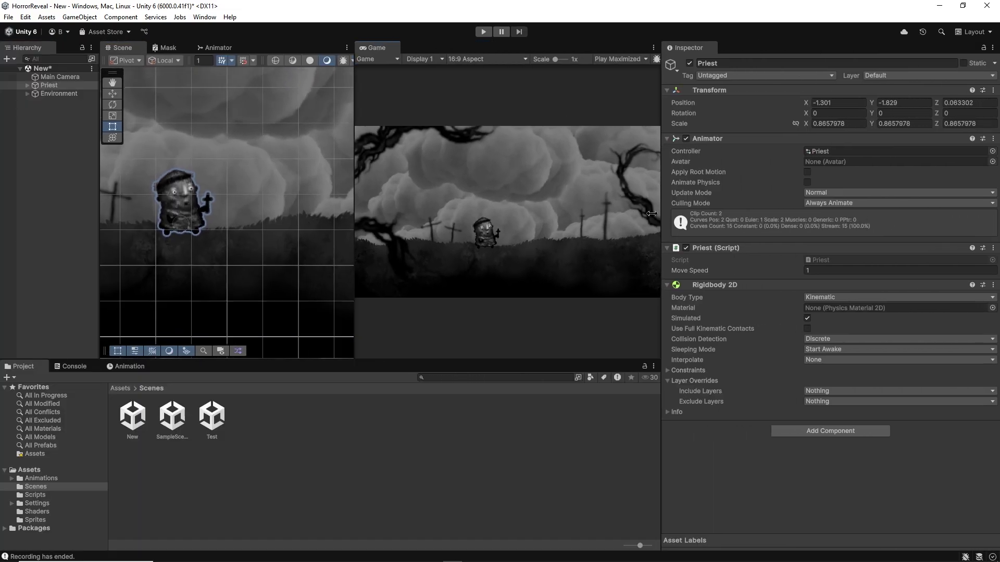
key("ctrl+p")
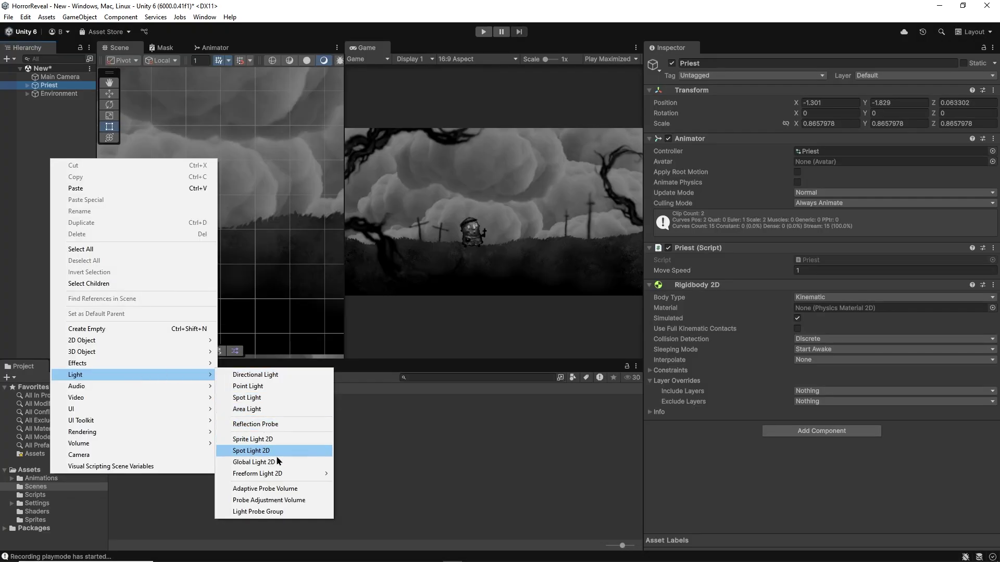
left_click(267, 451)
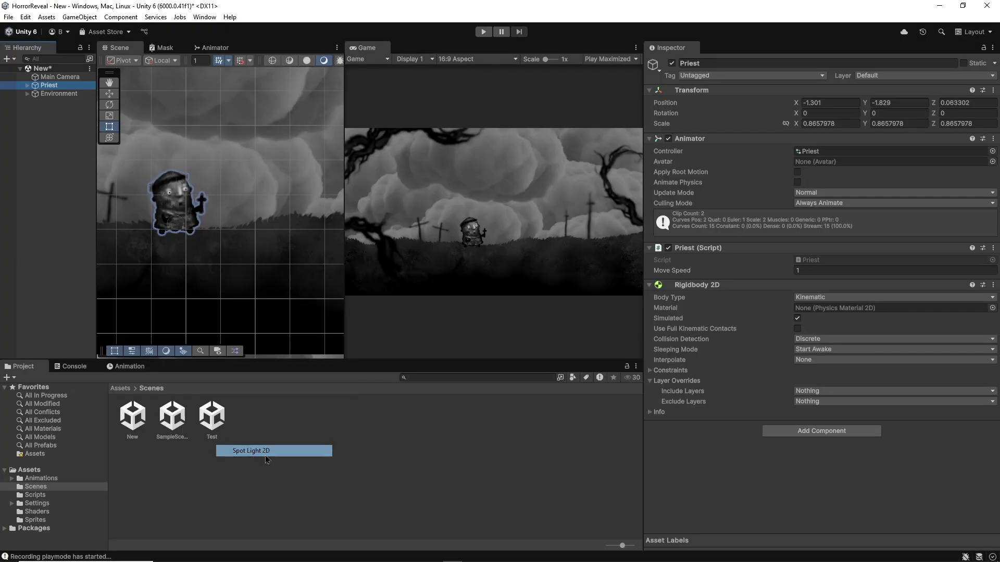
key("shift+space")
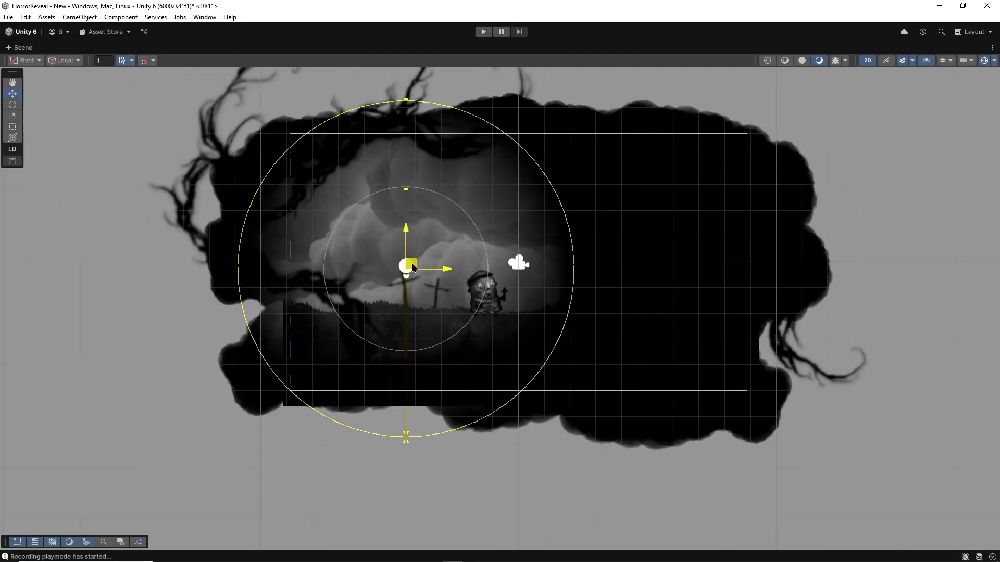
left_click_drag(415, 271, 410, 266)
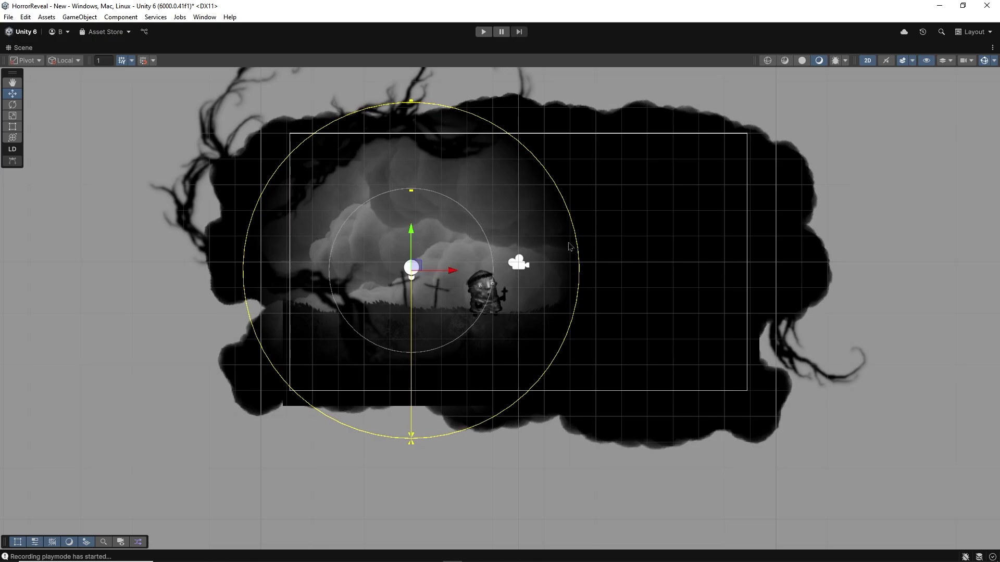
middle_click_drag(563, 243, 553, 246)
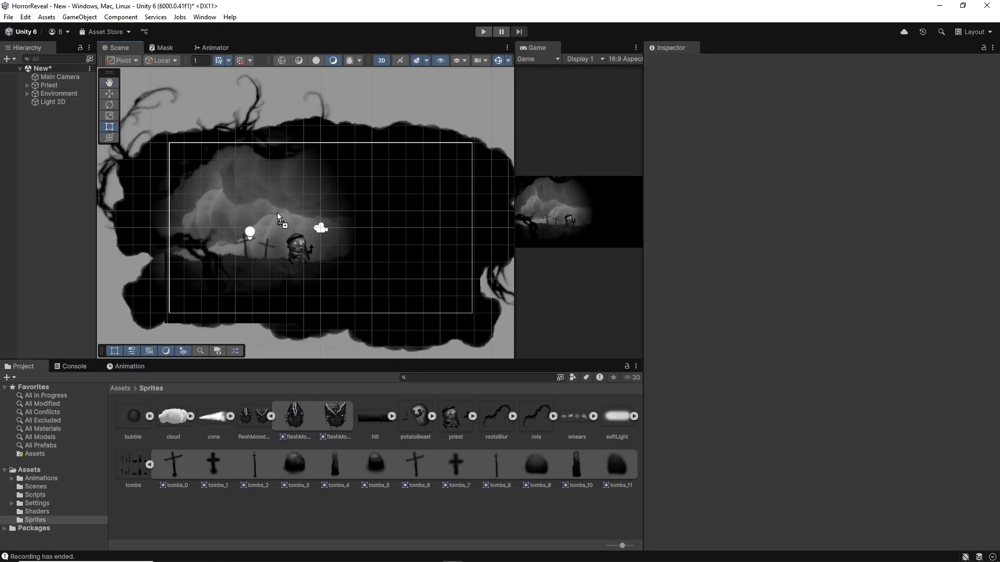
left_click_drag(277, 212, 275, 207)
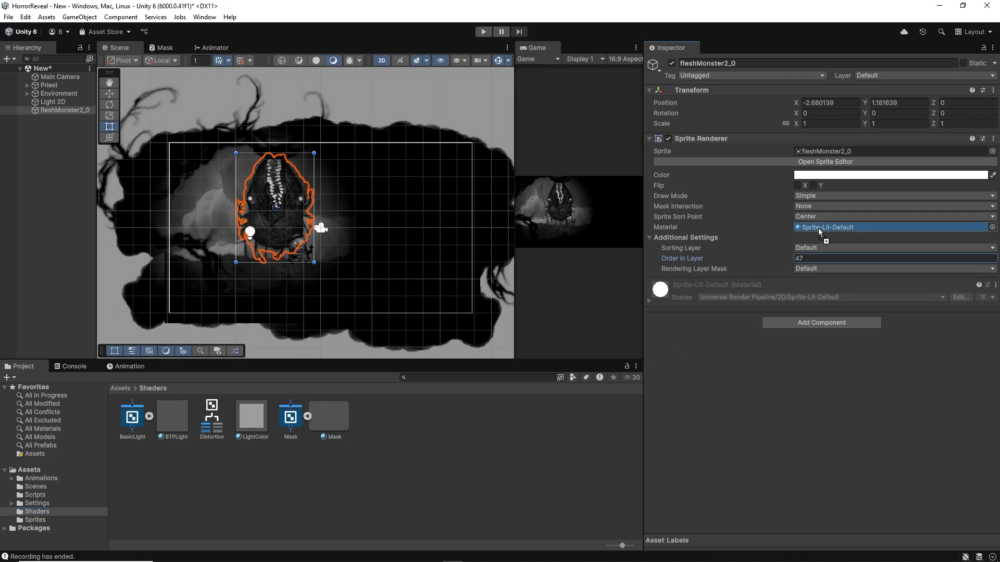
- Assign the Mask material to the monster's Material field
left_click_drag(820, 233, 821, 233)
scroll(286, 207, "up", 2)
key("w")
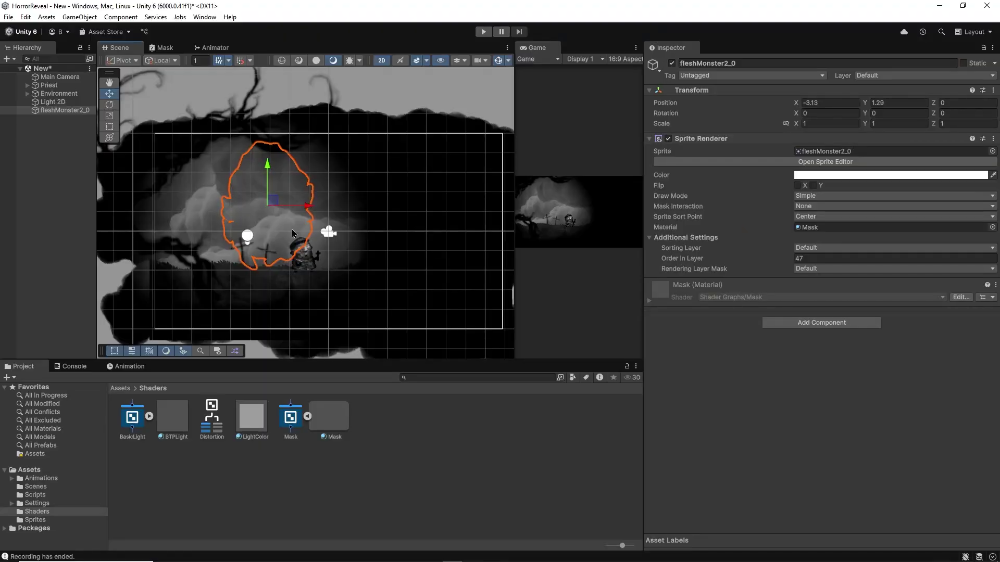
key("Right")
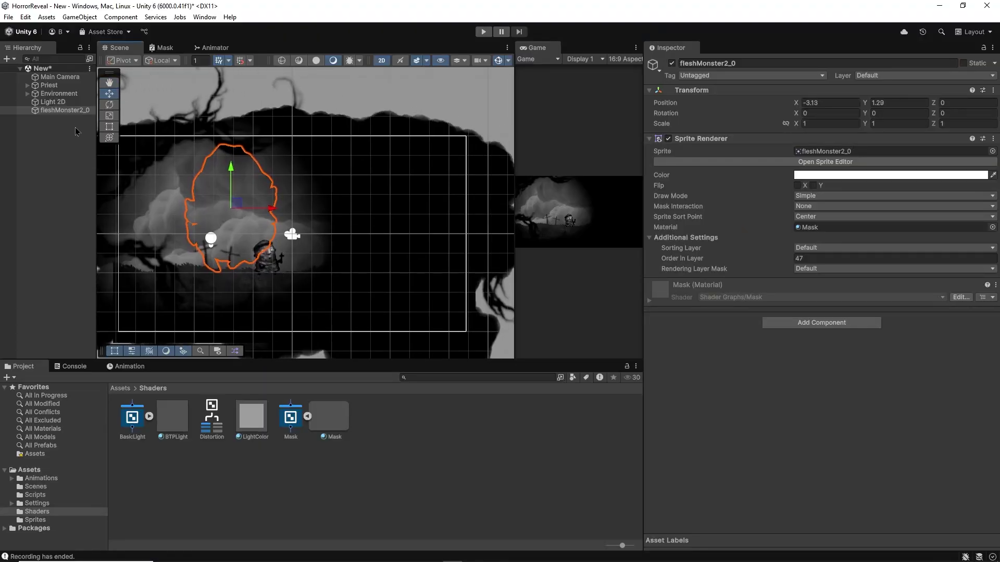
- Set the 2D light's colour to pure red (FF0000)
left_click(53, 102)
left_click(807, 163)
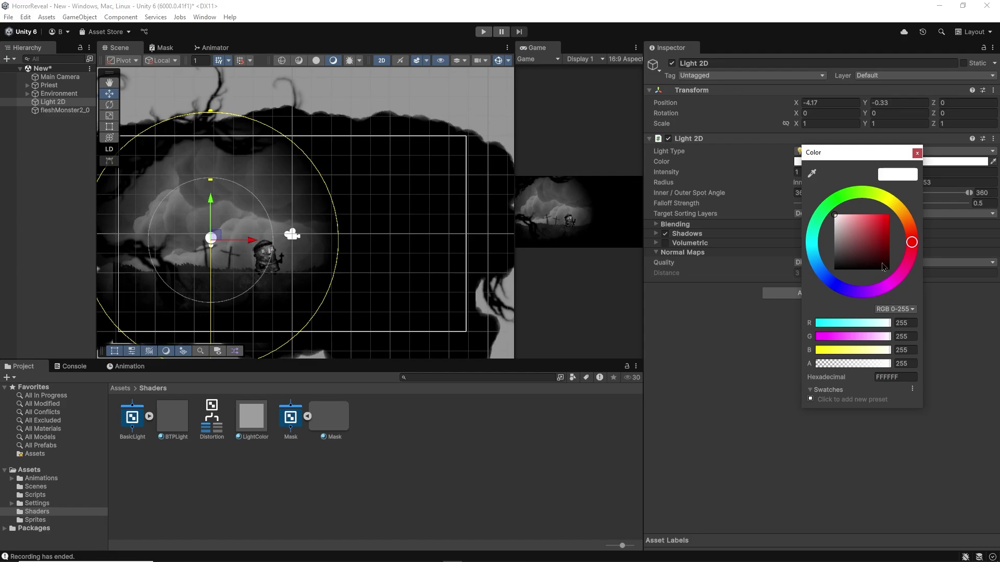
left_click_drag(881, 261, 904, 196)
left_click(591, 223)
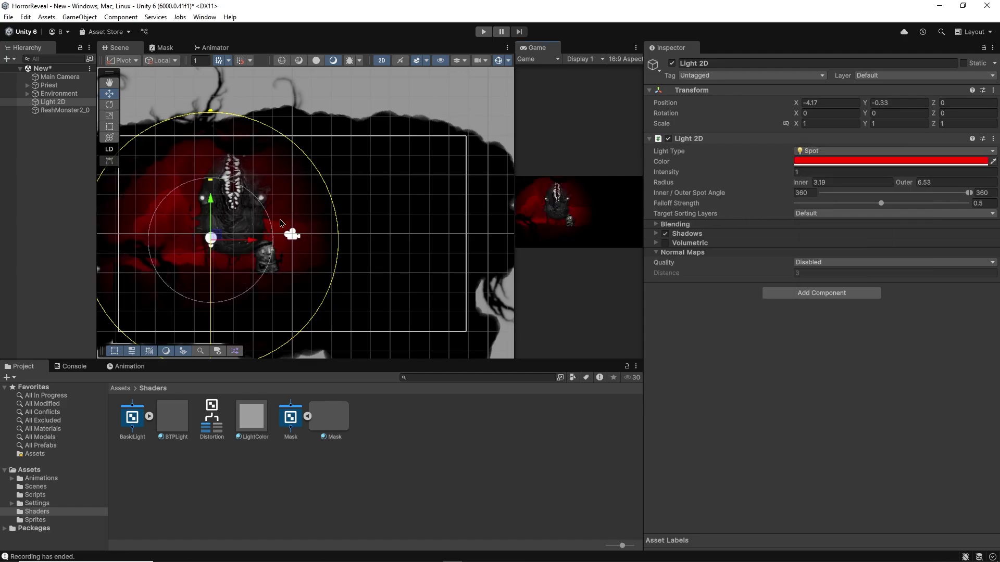
- Move the red light over the monster so it reveals it
scroll(230, 242, "up", 3)
middle_click_drag(229, 243, 267, 295)
key("shift+space")
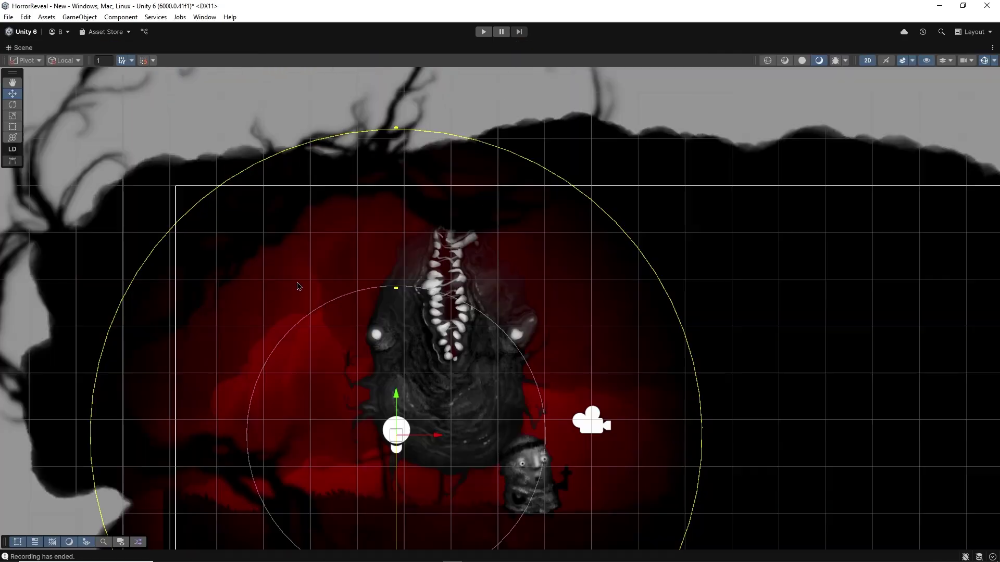
middle_click_drag(393, 325, 344, 268)
key("w")
left_click_drag(349, 367, 307, 261)
- Give the Priest and Environment sprites the BTPLight material, then move the light in the maximized Game view
key("shift+space")
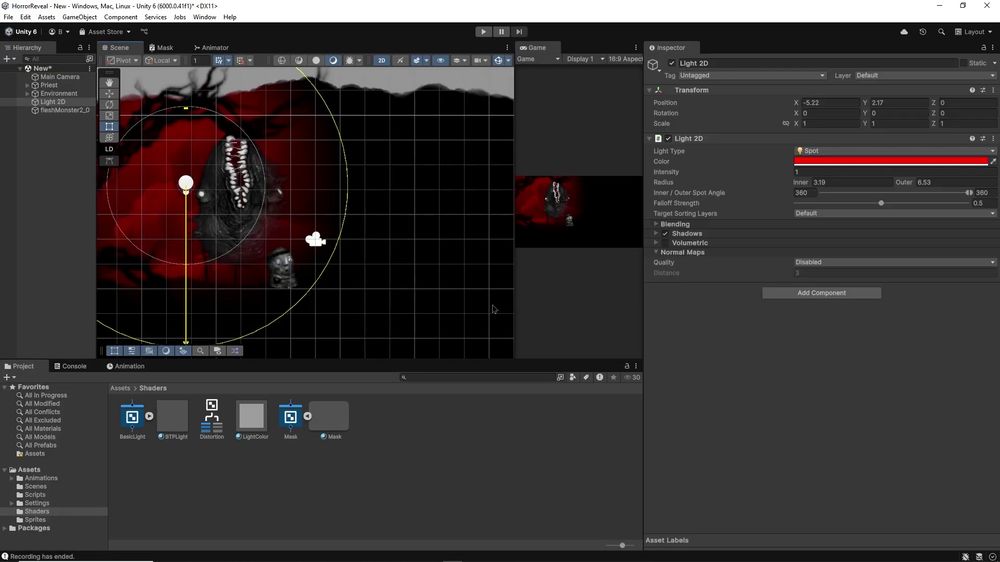
left_click(28, 88)
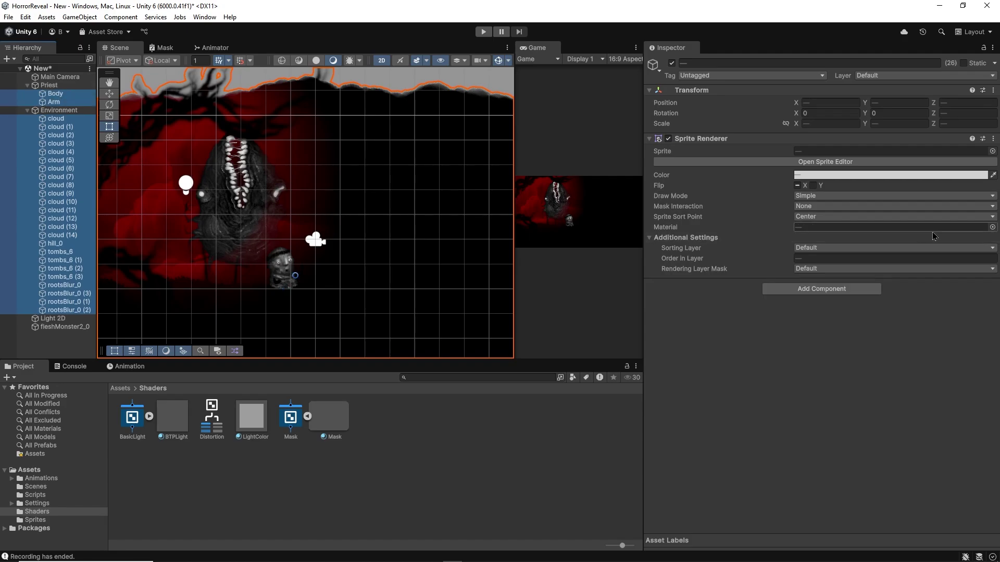
left_click_drag(174, 421, 862, 273)
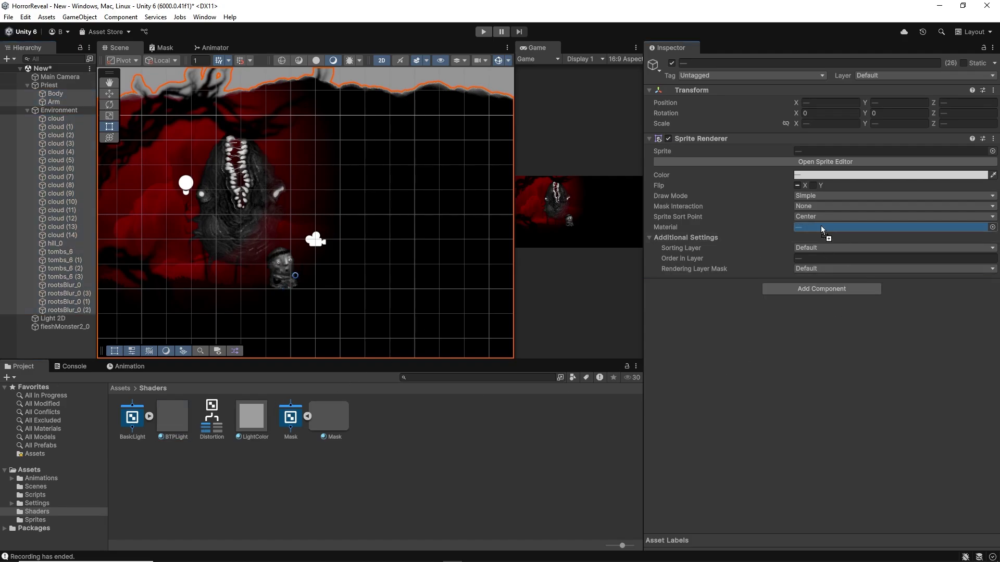
left_click_drag(823, 230, 823, 230)
key("shift+space")
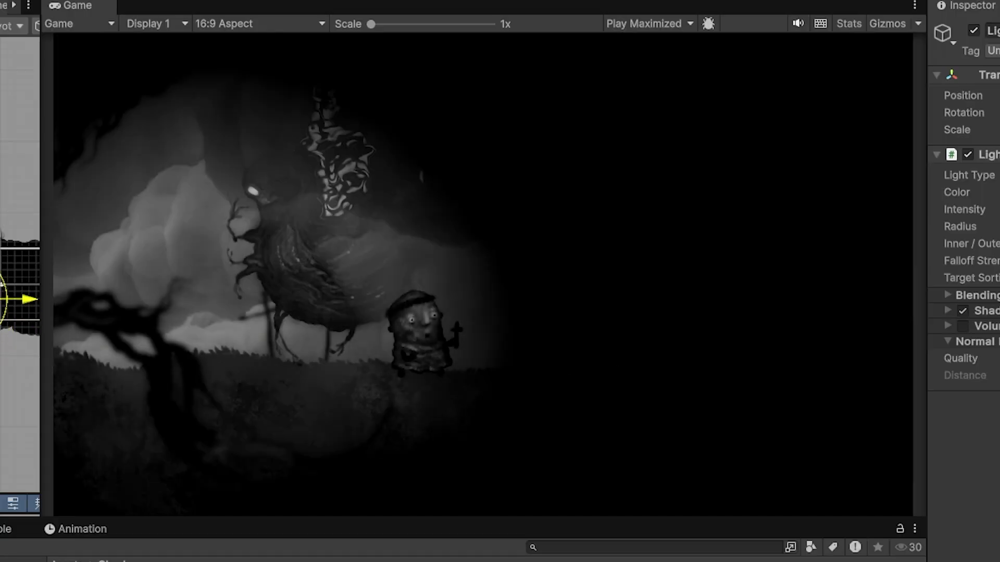
left_click_drag(23, 237, 9, 328)
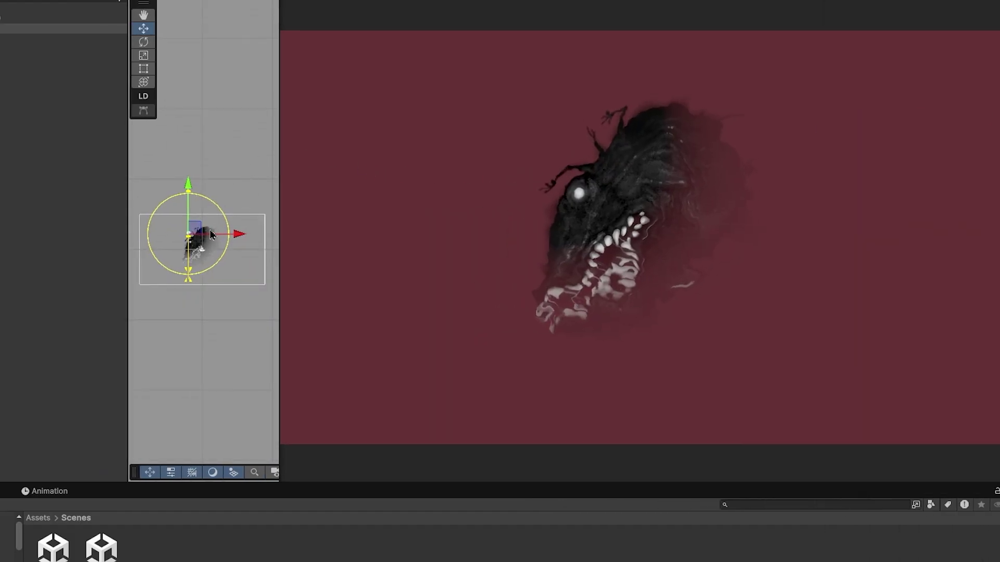
- Make the second spot light blue with a 3.85 outer radius, moving it across the monster
mouse_move(212, 235)
left_mouse_down()
mouse_move(206, 255)
mouse_move(228, 258)
mouse_move(198, 224)
mouse_move(235, 224)
mouse_move(230, 245)
mouse_move(208, 243)
mouse_move(195, 258)
mouse_move(213, 251)
mouse_move(193, 233)
mouse_move(207, 225)
mouse_move(215, 246)
mouse_move(208, 241)
left_mouse_up()
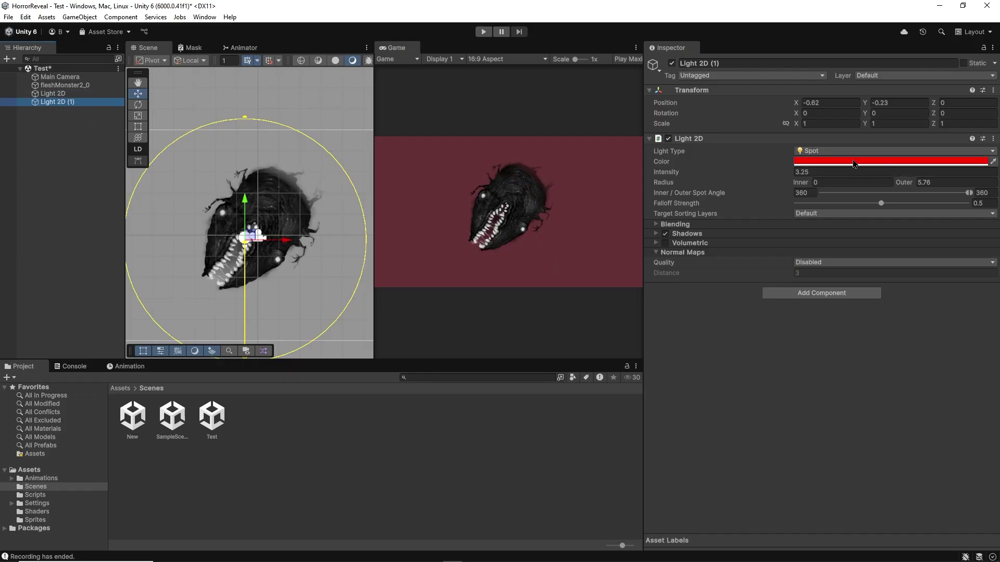
left_click(832, 163)
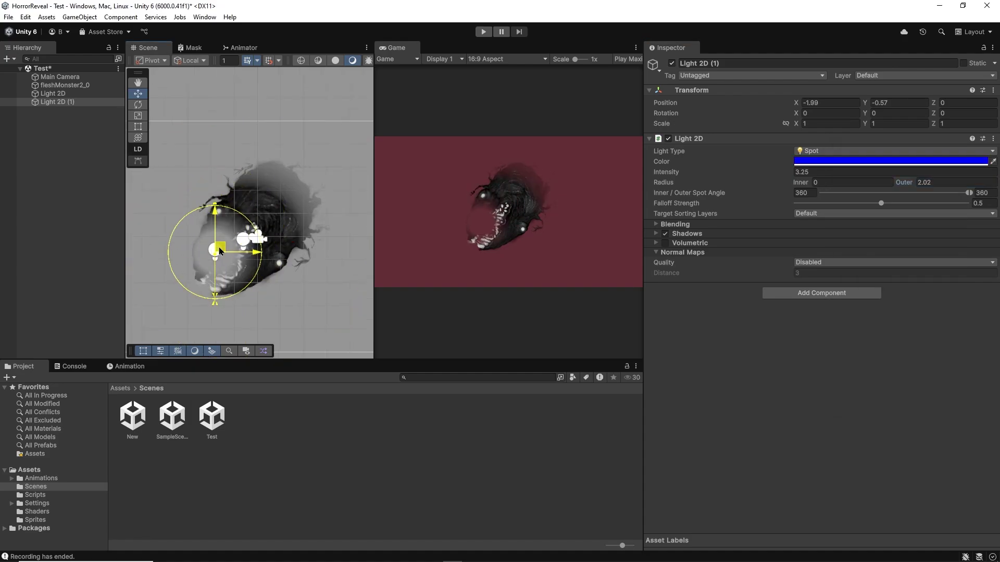
left_click_drag(219, 251, 234, 209)
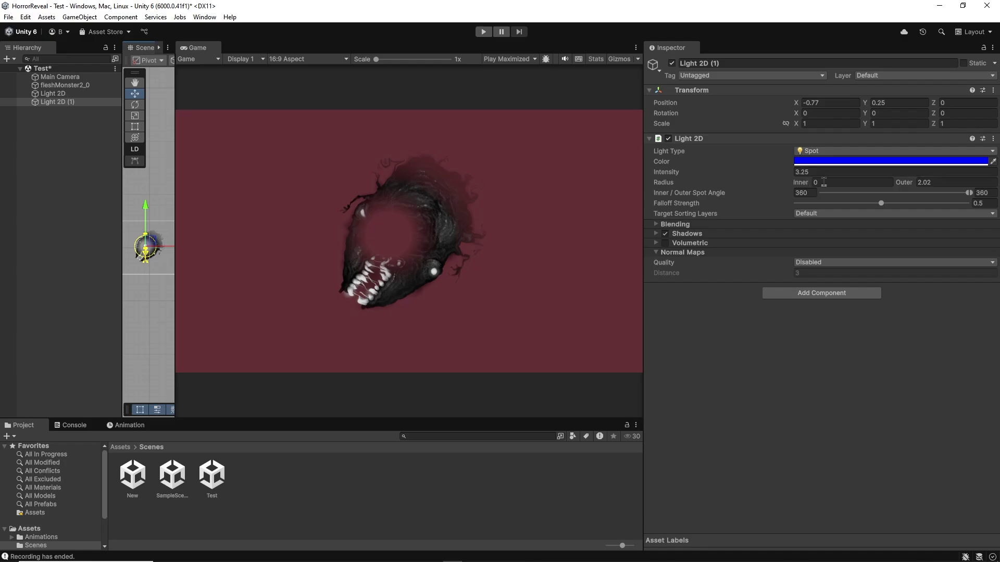
left_click_drag(911, 185, 927, 189)
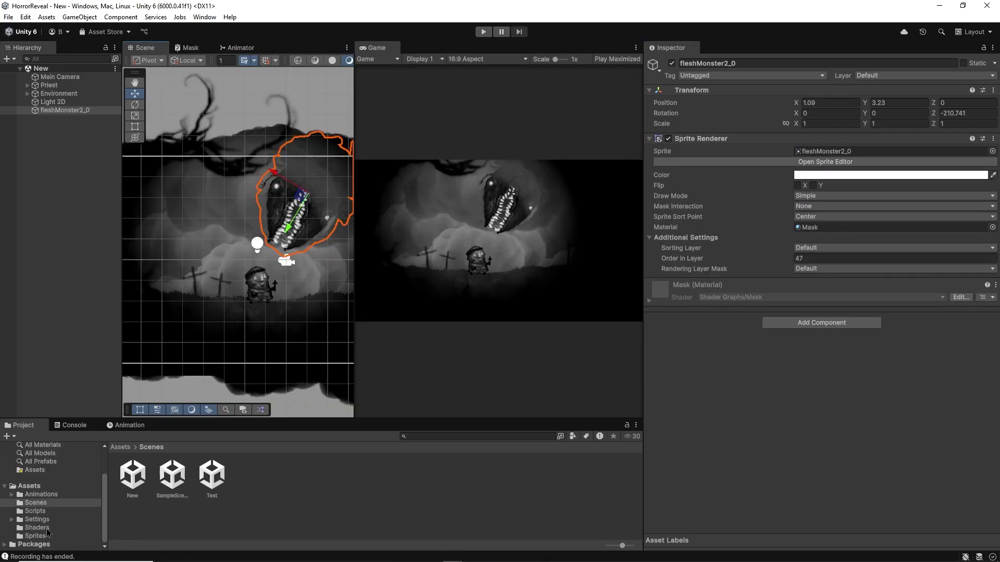
- Place the softLight sprite in the scene and give it the LightColor material
left_click(45, 535)
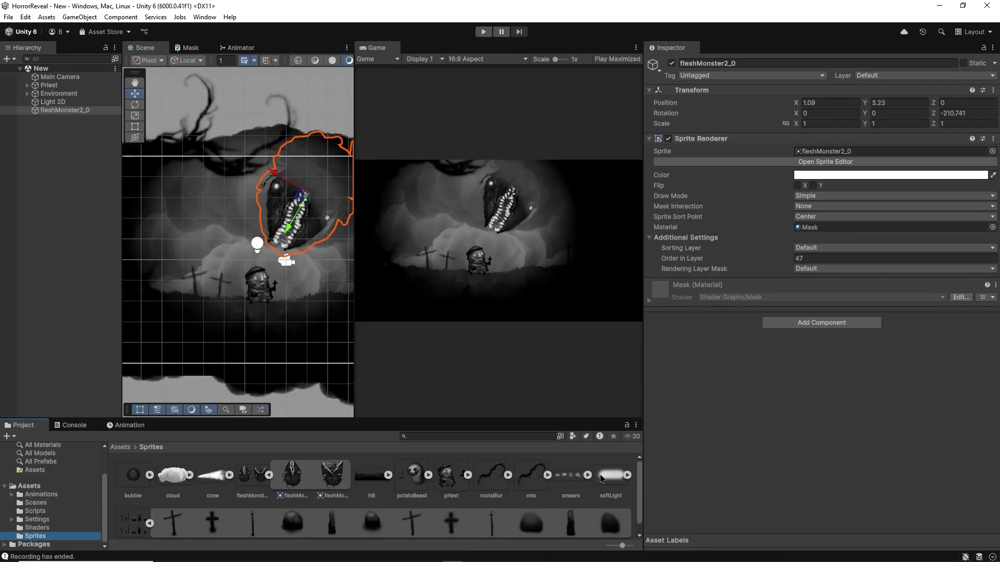
left_click_drag(203, 506, 274, 301)
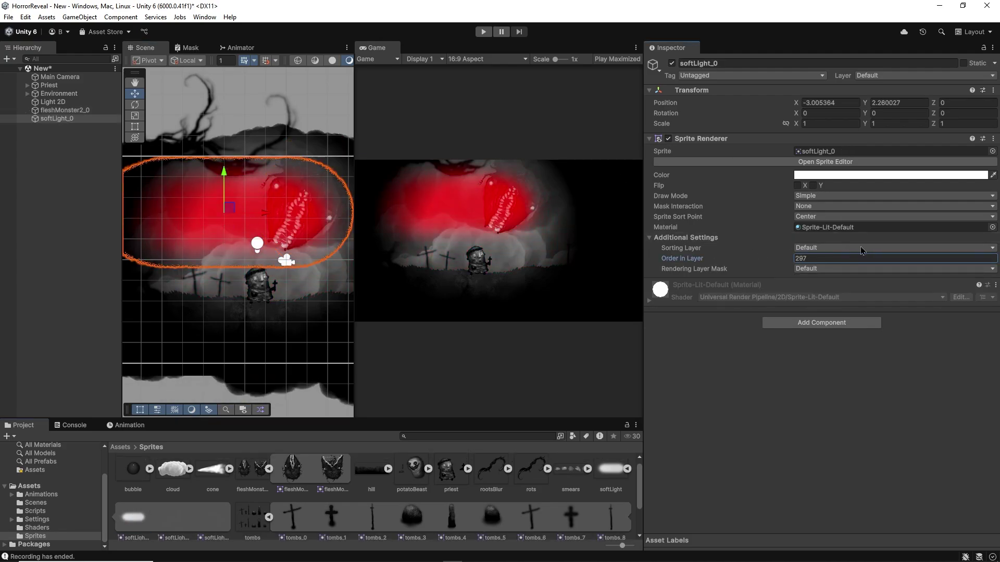
left_click(37, 528)
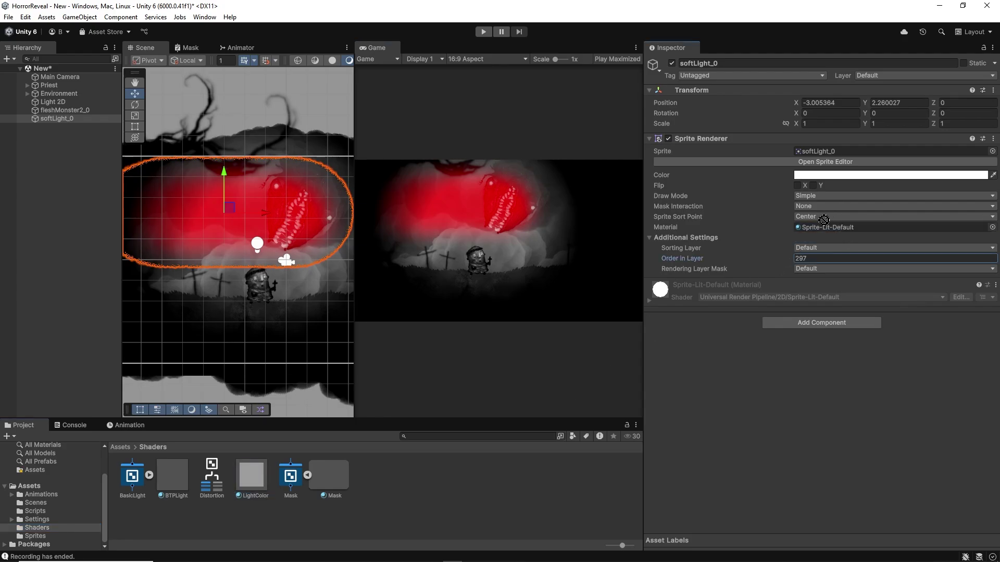
left_click_drag(815, 230, 814, 230)
- Tint the softLight glow pale yellow (FFD562)
left_click(821, 176)
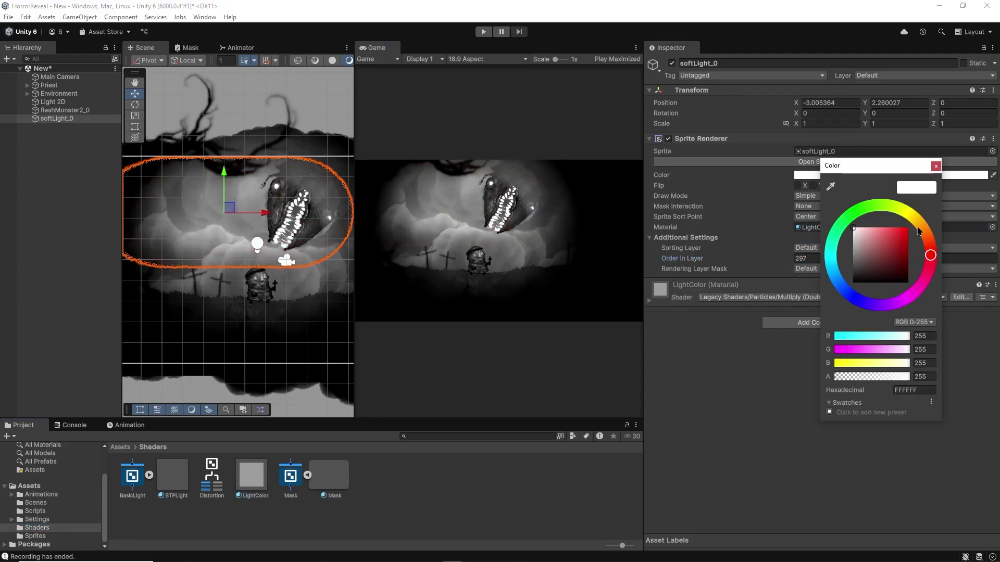
left_click_drag(895, 236, 887, 227)
left_click(228, 171)
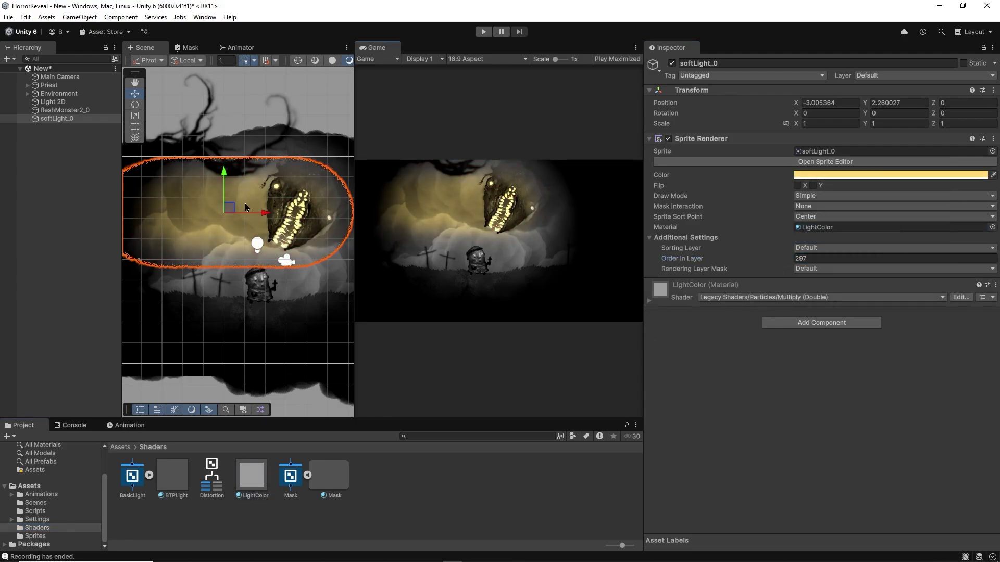
- Tilt the glow about 20 degrees, scale it to roughly 2.1, and maximize the Game view
key("e")
left_click_drag(241, 175, 227, 171)
left_click_drag(223, 219, 221, 160)
key("w")
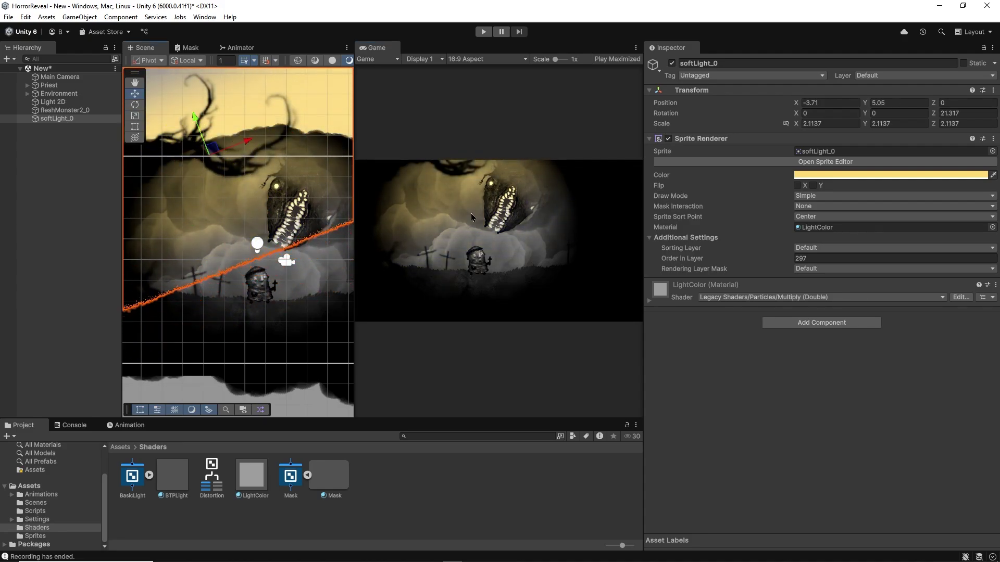
key("shift+space")
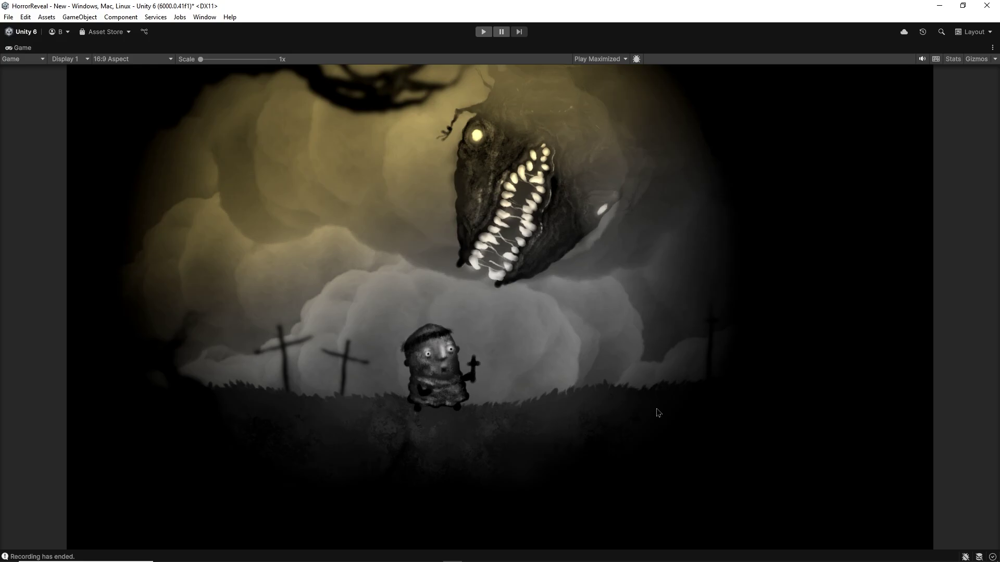
- Create a Sprite Light 2D from the Hierarchy and assign it the cone sprite
right_click(65, 223)
mouse_move(151, 437)
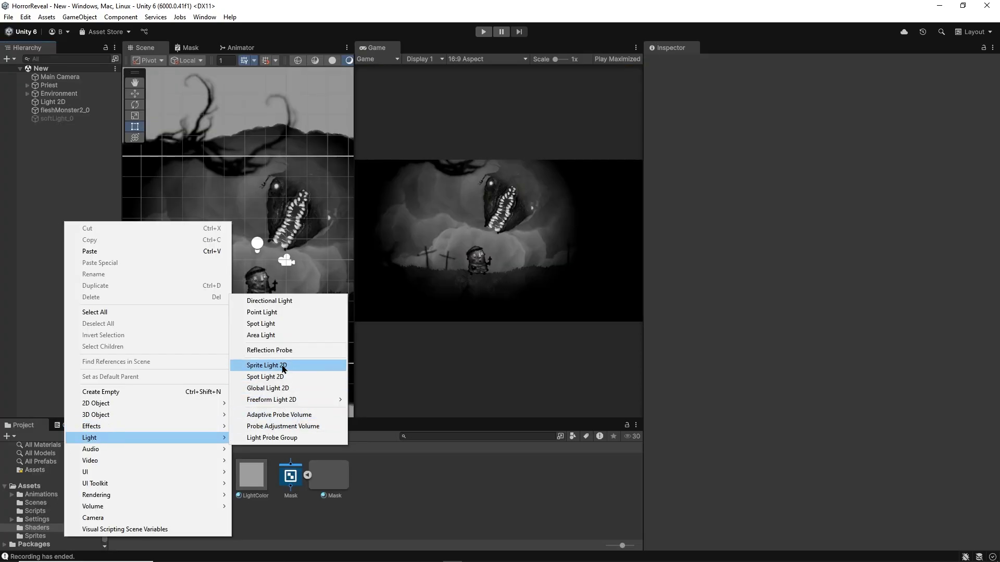
left_click(283, 370)
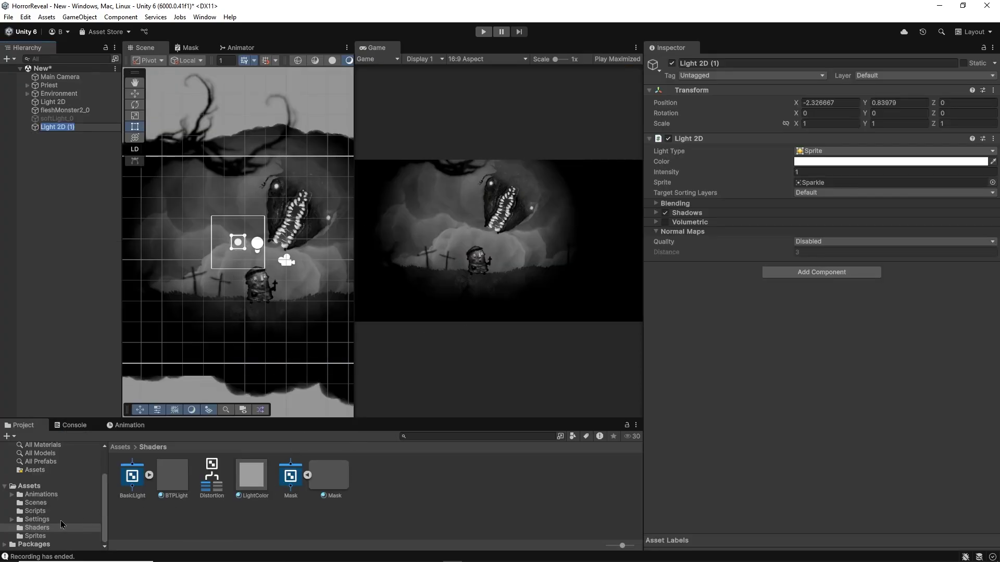
left_click(36, 536)
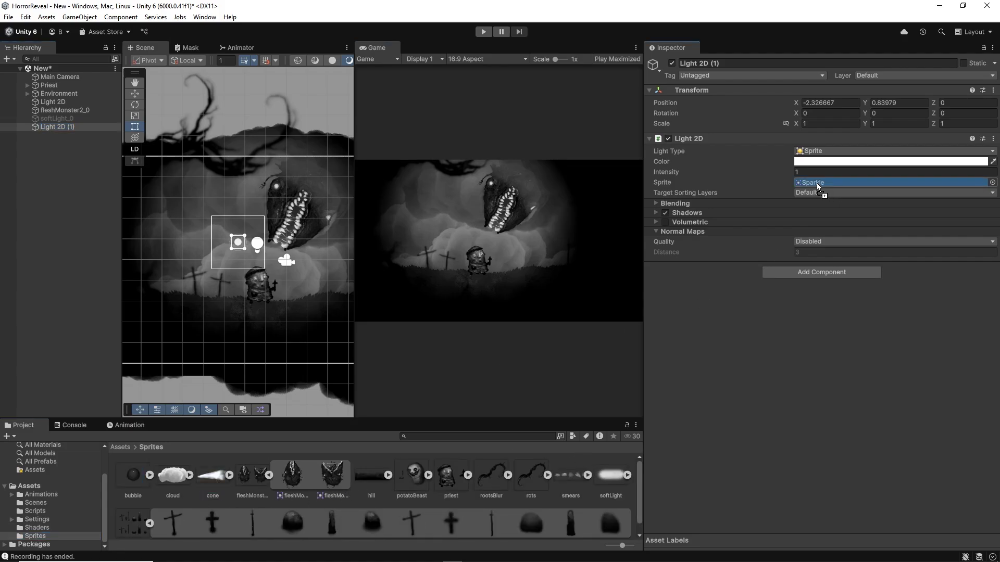
left_click_drag(818, 186, 818, 183)
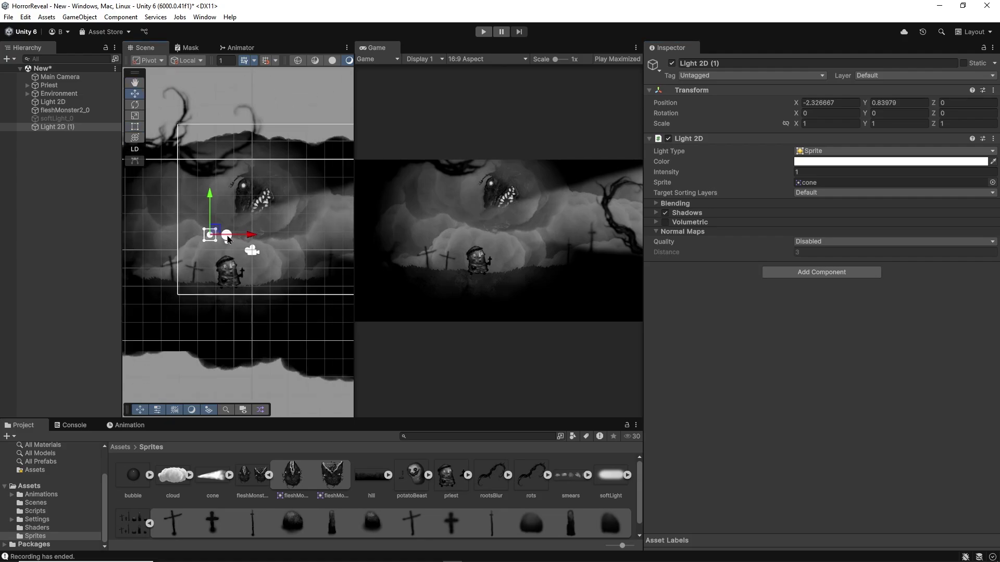
- Colour the cone light red, rotate it toward the monster, and add the Reveal Cone script
left_click(839, 161)
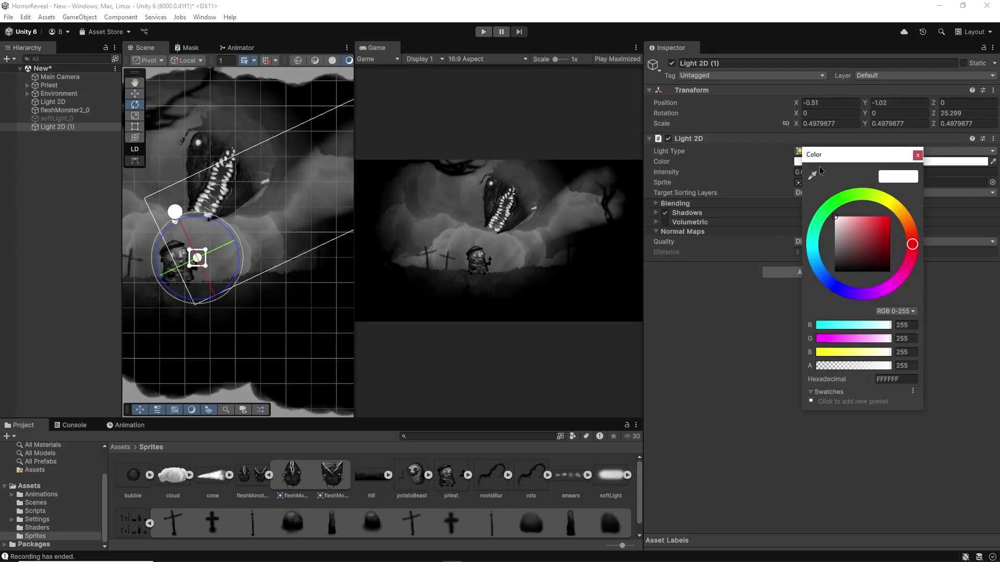
left_click(560, 217)
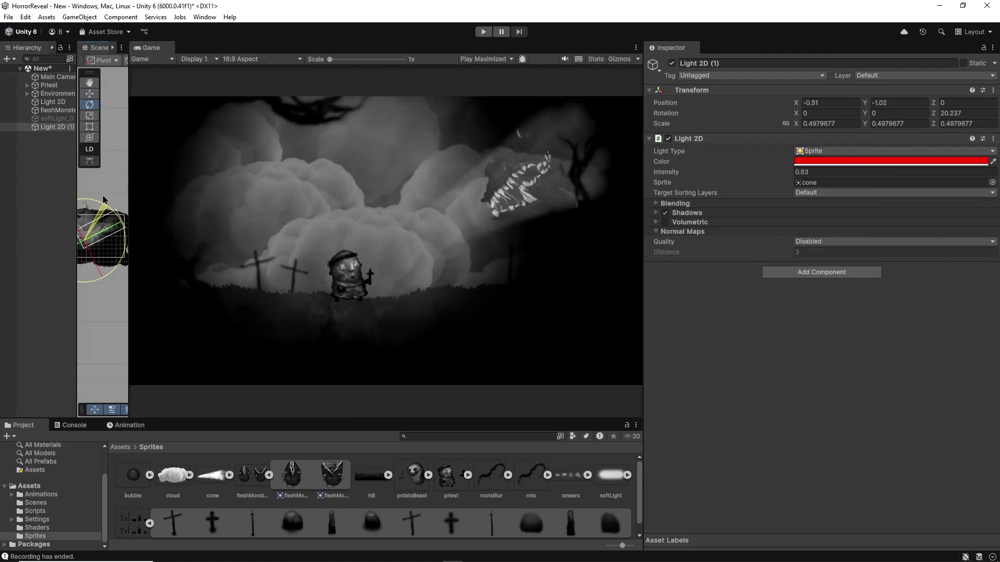
mouse_move(104, 172)
left_mouse_down()
mouse_move(102, 159)
mouse_move(118, 176)
left_mouse_up()
left_click(822, 272)
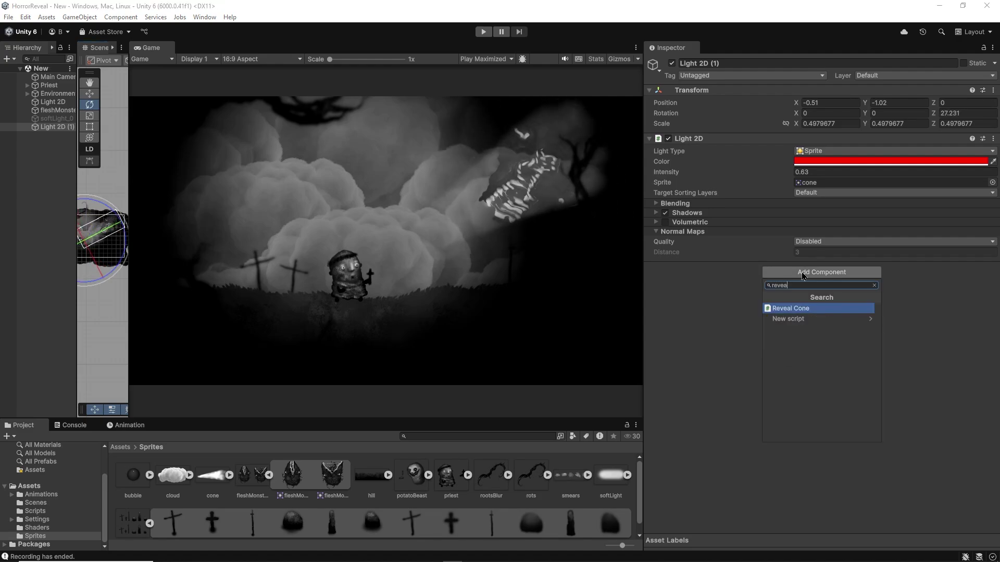
left_click(804, 302)
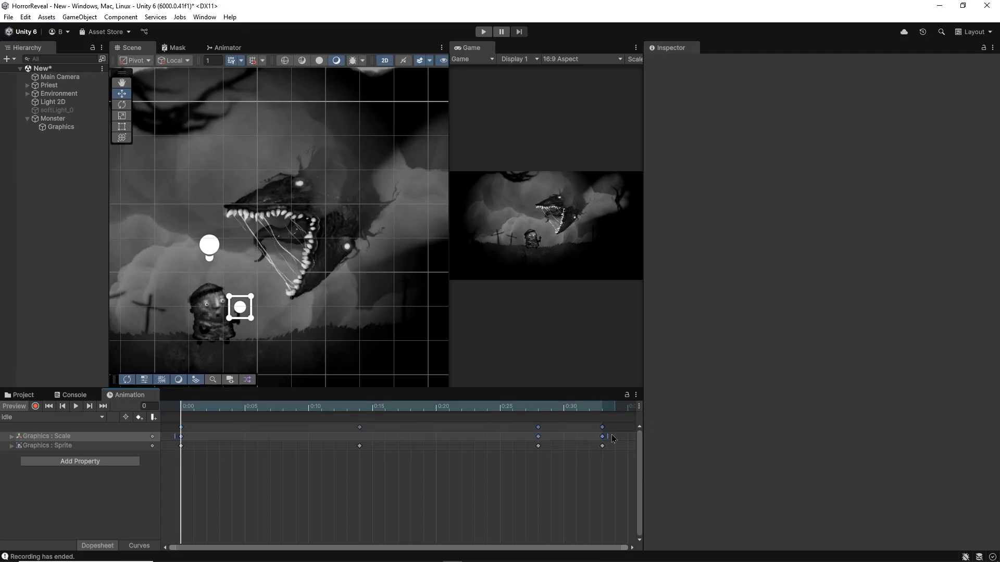
- Box-select all Idle Scale and Sprite keyframes, compress them, and preview the faster loop
left_click_drag(620, 465, 177, 423)
key("space")
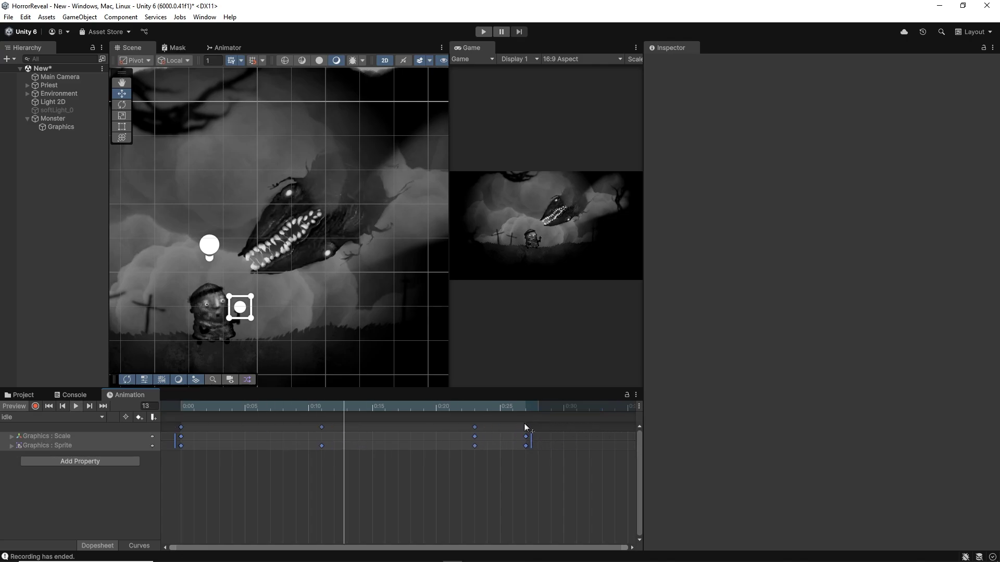